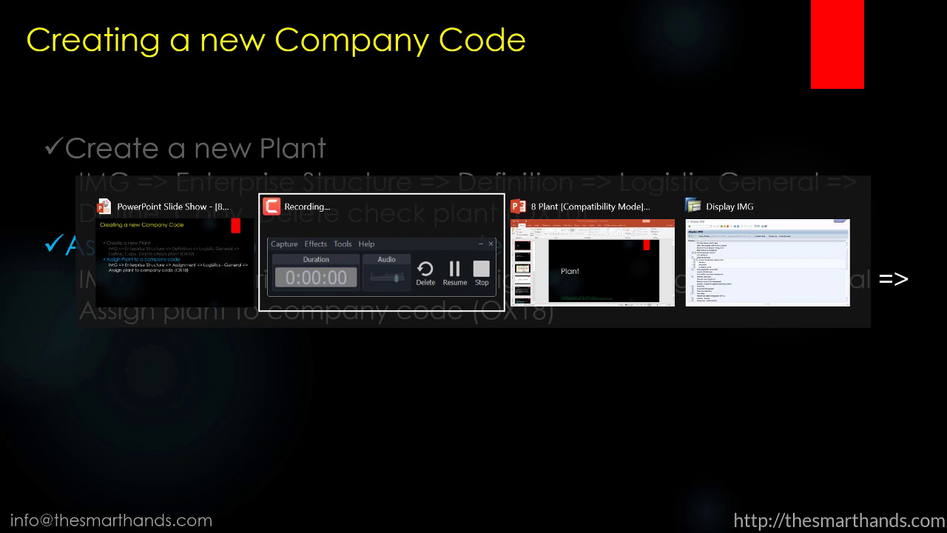
{"action": "key", "text": "alt+Tab"}
{"action": "key", "text": "alt+Tab"}
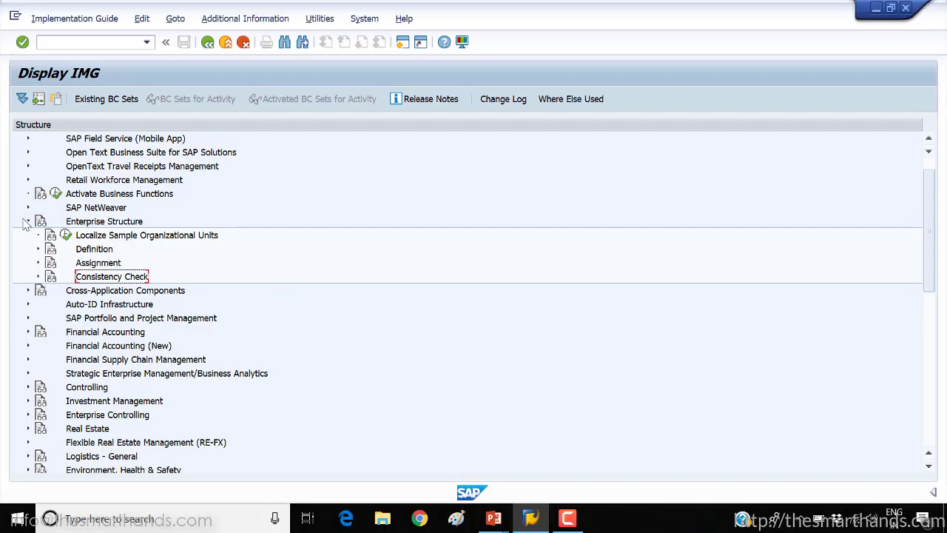
Step: Expand Enterprise Structure > Definition > Logistics - General and run Define, copy, delete, check plant
{"action": "left_click", "coordinate": [28, 222]}
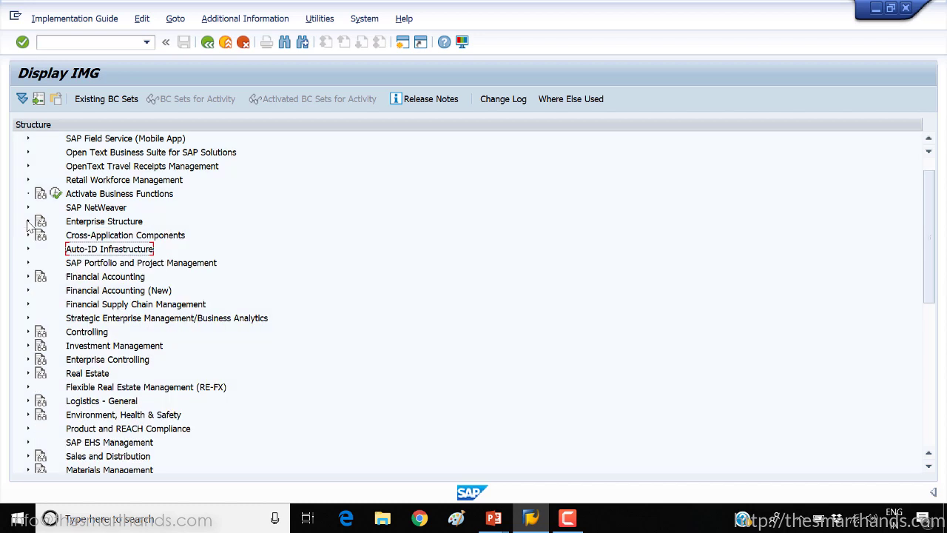
{"action": "left_click", "coordinate": [28, 222]}
{"action": "left_click", "coordinate": [38, 249]}
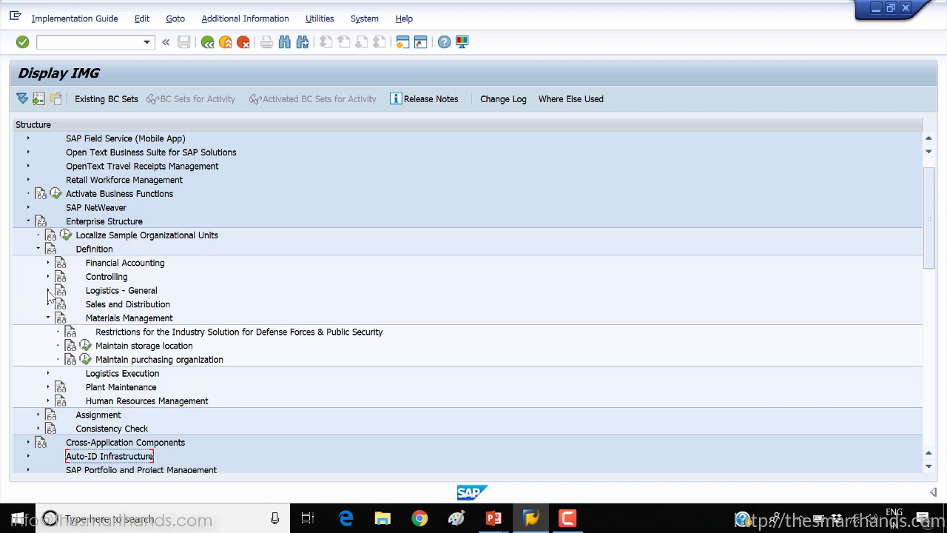
{"action": "left_click", "coordinate": [48, 291]}
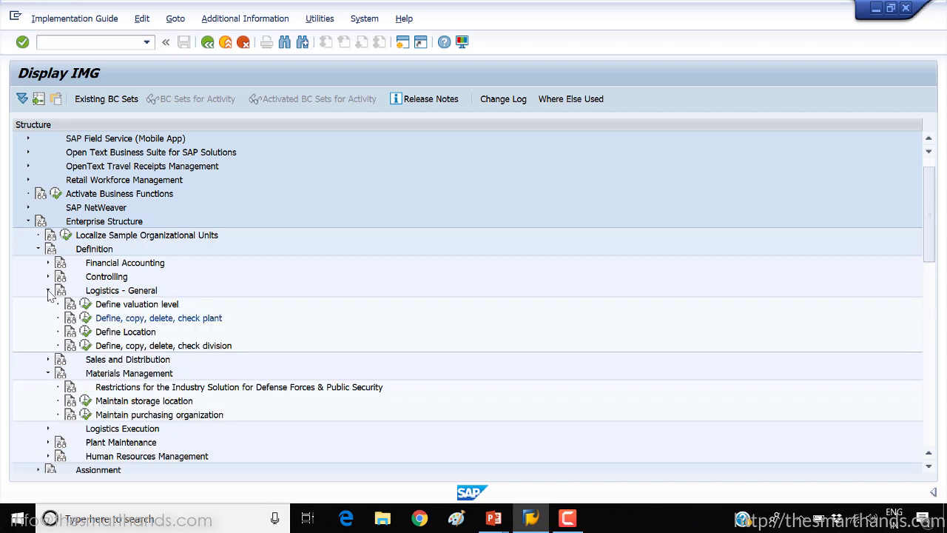
{"action": "left_click", "coordinate": [87, 318]}
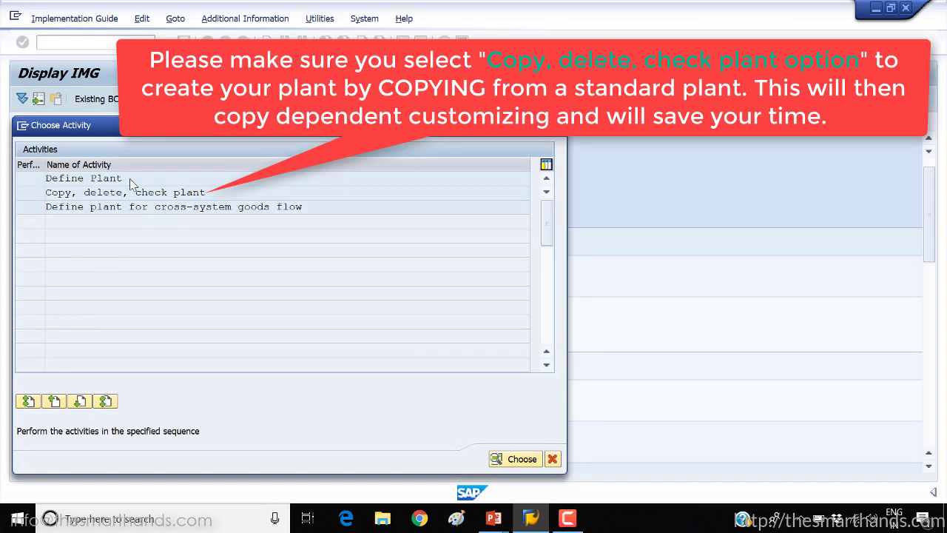
Step: In Define Plant, position the list to plant 1000 Hamburg, select it and copy it
{"action": "double_click", "coordinate": [129, 178]}
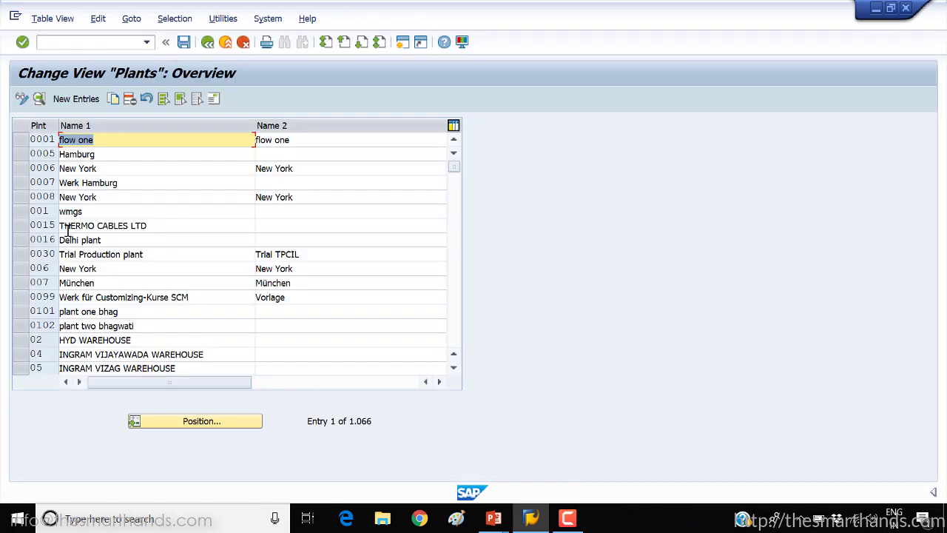
{"action": "left_click", "coordinate": [175, 422]}
{"action": "type", "text": "1000"}
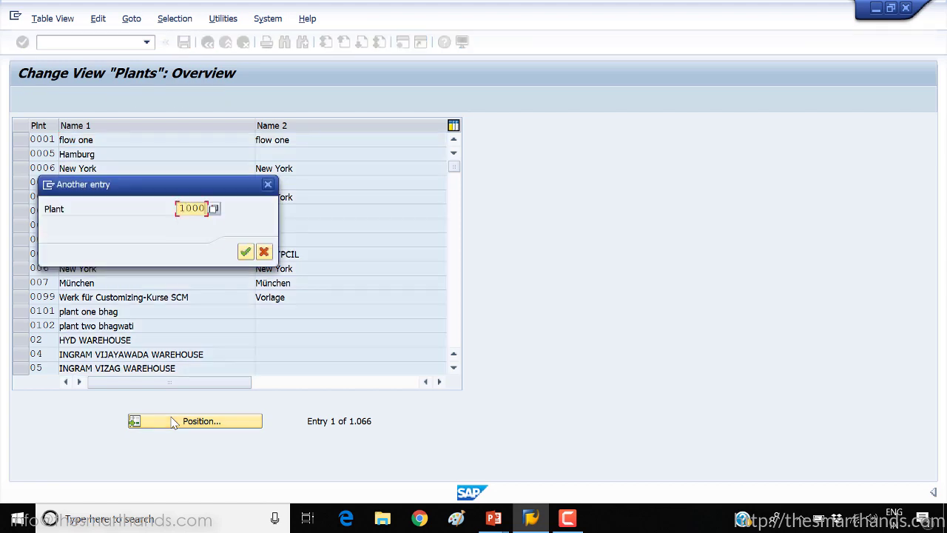
{"action": "key", "text": "Return"}
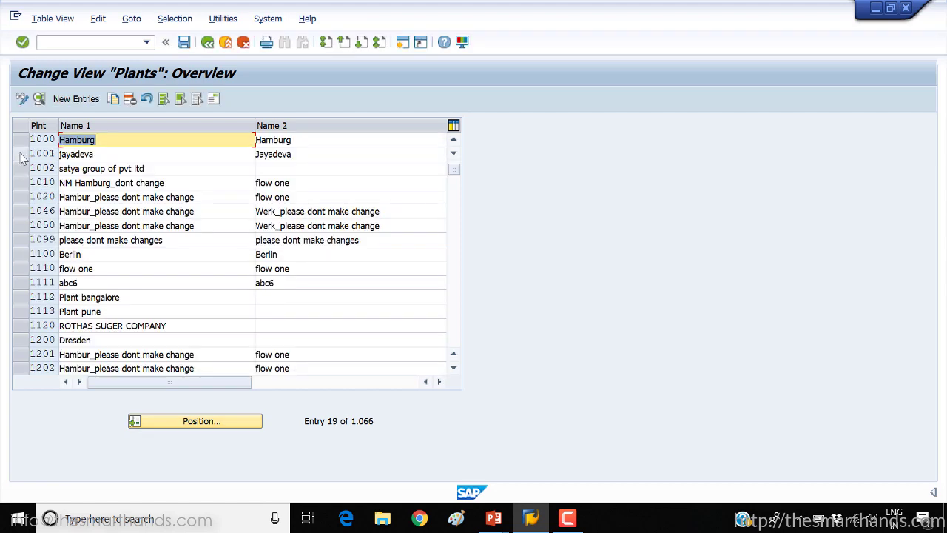
{"action": "left_click", "coordinate": [21, 140]}
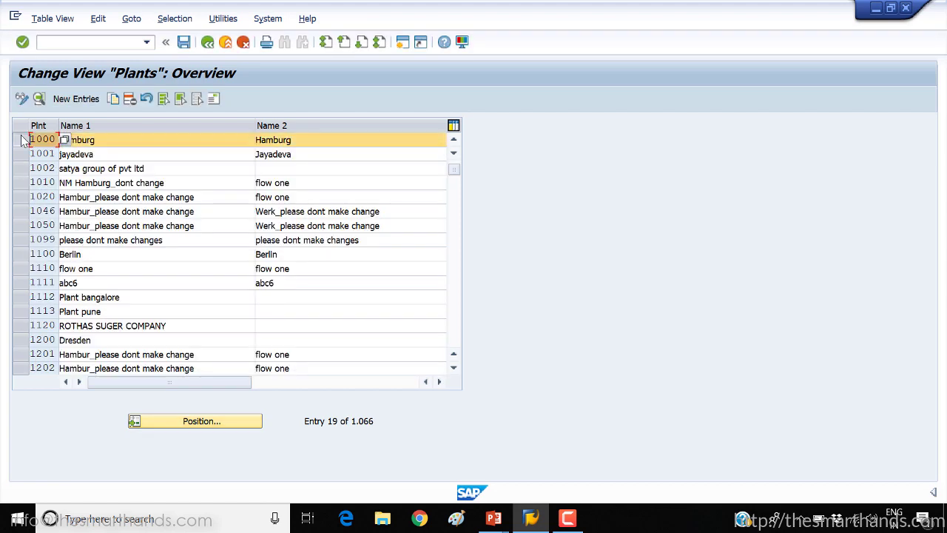
{"action": "left_click", "coordinate": [113, 99]}
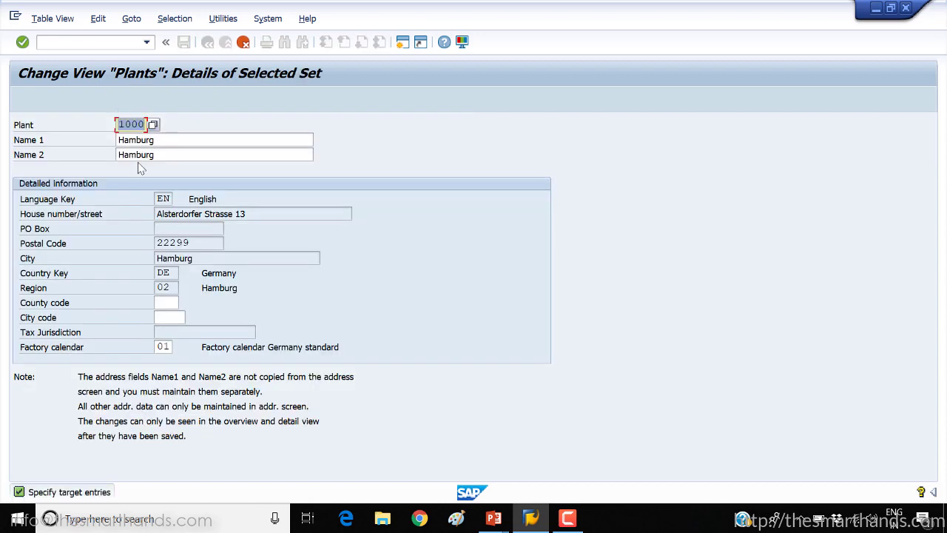
Step: Name the copy YWMS, set Name 1 and Name 2 to 'Hamburg WMS Training', and accept the copied address
{"action": "type", "text": "YWMS"}
{"action": "left_click", "coordinate": [182, 139]}
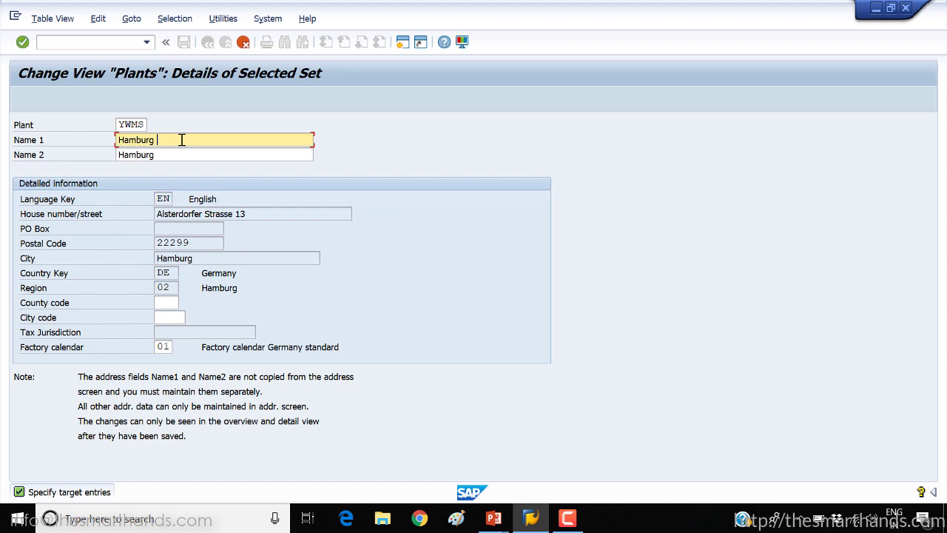
{"action": "type", "text": "WMS Training"}
{"action": "left_click", "coordinate": [178, 155]}
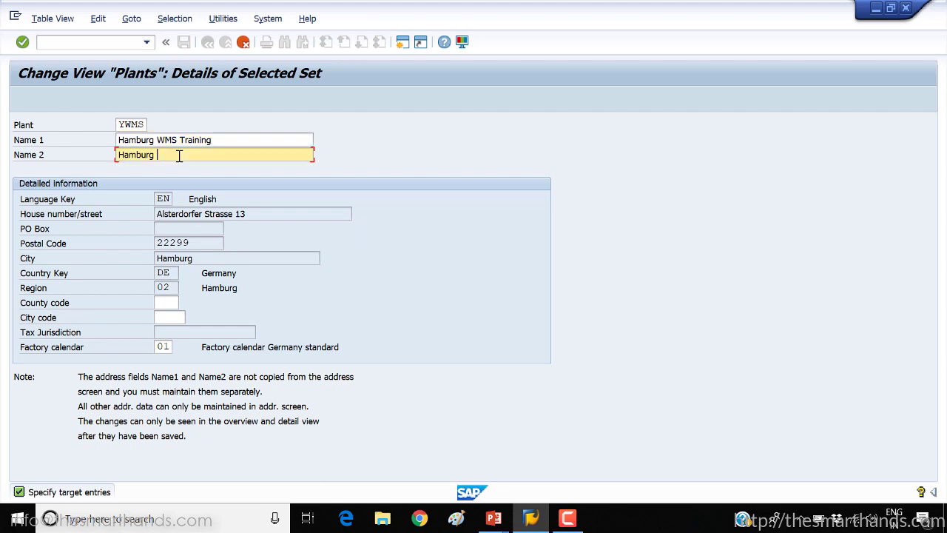
{"action": "type", "text": "WMS Training"}
{"action": "left_click", "coordinate": [189, 171]}
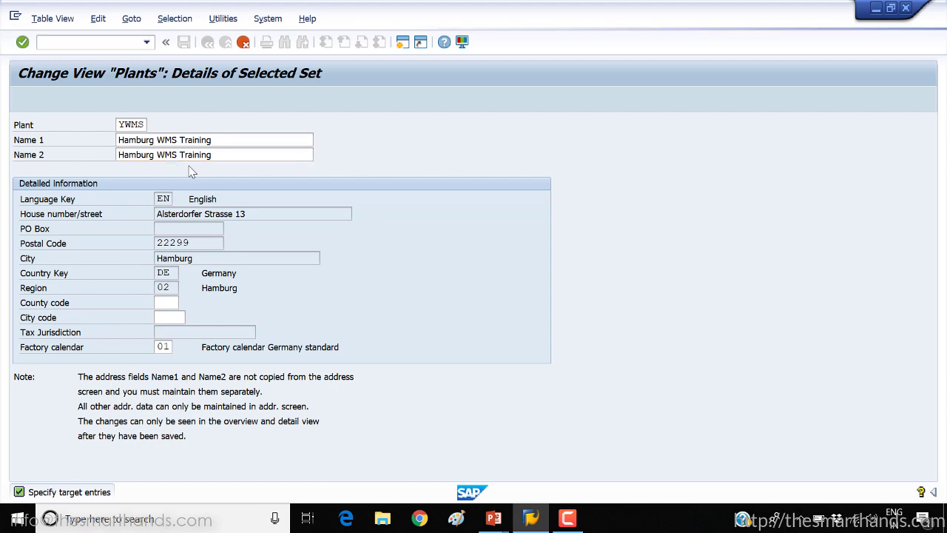
{"action": "key", "text": "Return"}
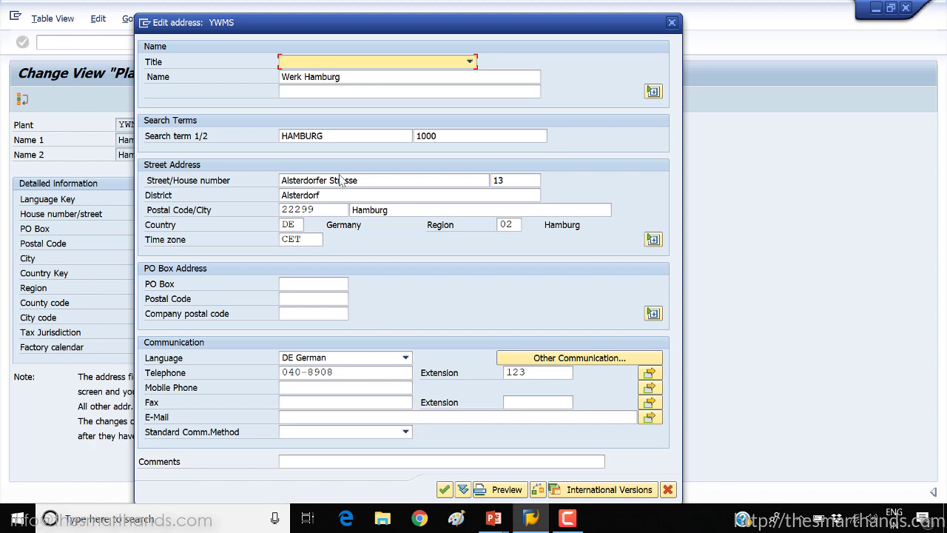
{"action": "left_click", "coordinate": [445, 490]}
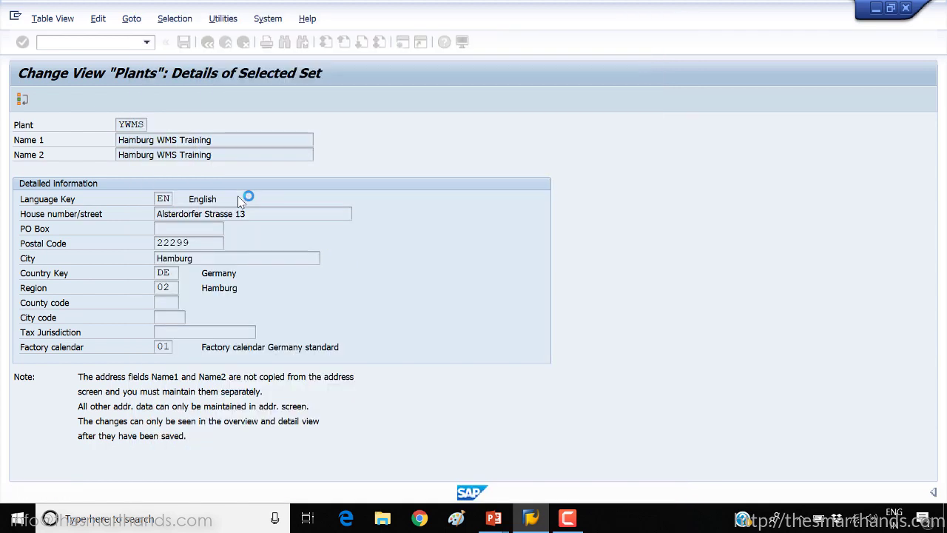
{"action": "key", "text": "F3"}
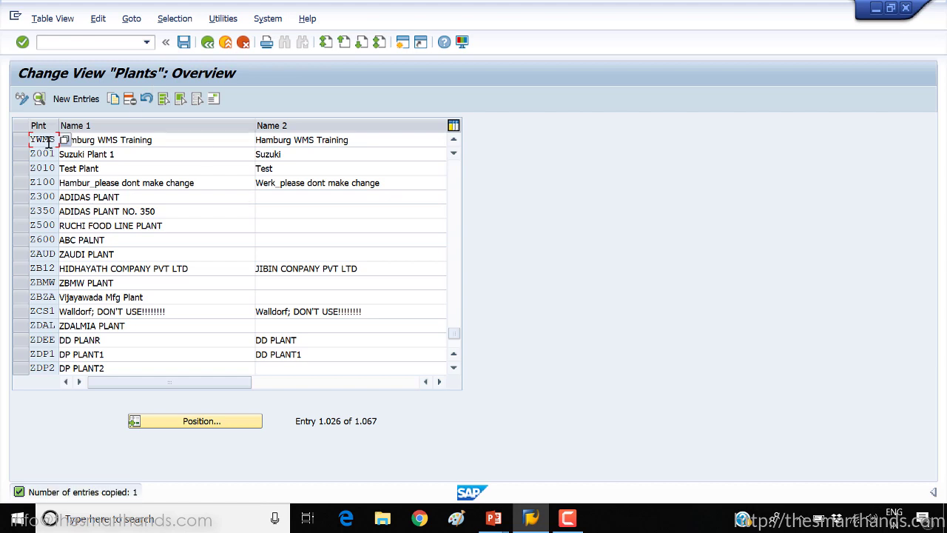
Step: Save plant YWMS under existing request EH6K904871 'WMS org structure' instead of a new request
{"action": "left_click", "coordinate": [184, 42]}
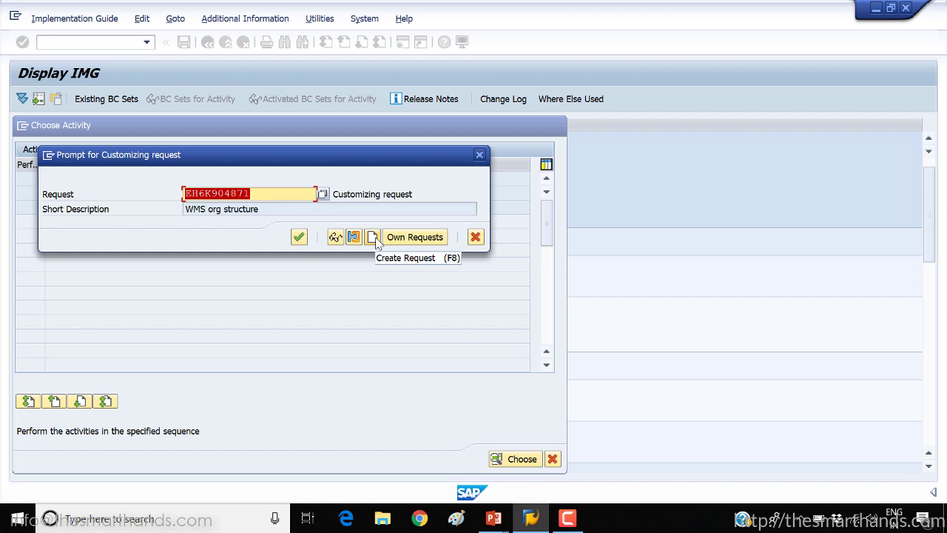
{"action": "left_click", "coordinate": [374, 238]}
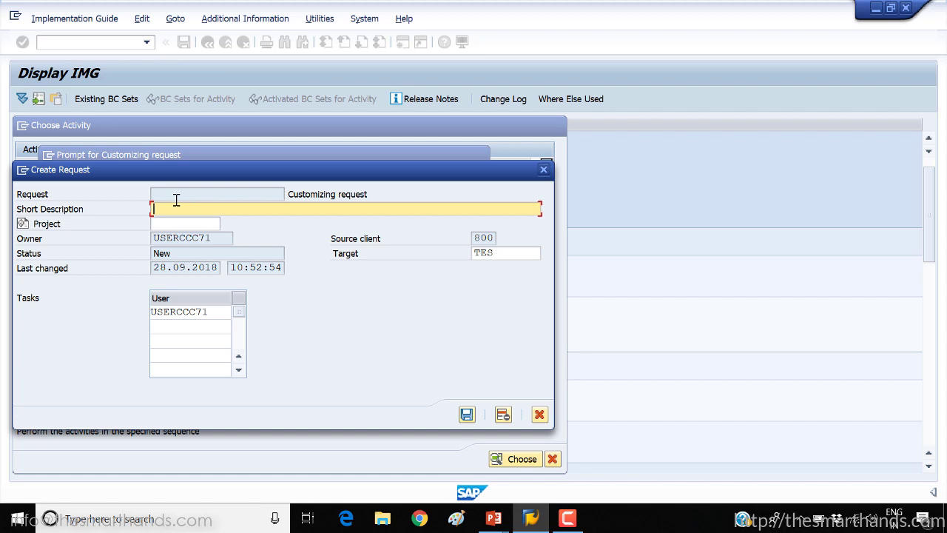
{"action": "type", "text": "eigjeog"}
{"action": "key", "text": "BackSpace"}
{"action": "key", "text": "BackSpace"}
{"action": "key", "text": "BackSpace"}
{"action": "key", "text": "BackSpace"}
{"action": "key", "text": "BackSpace"}
{"action": "key", "text": "BackSpace"}
{"action": "key", "text": "BackSpace"}
{"action": "left_click", "coordinate": [539, 415]}
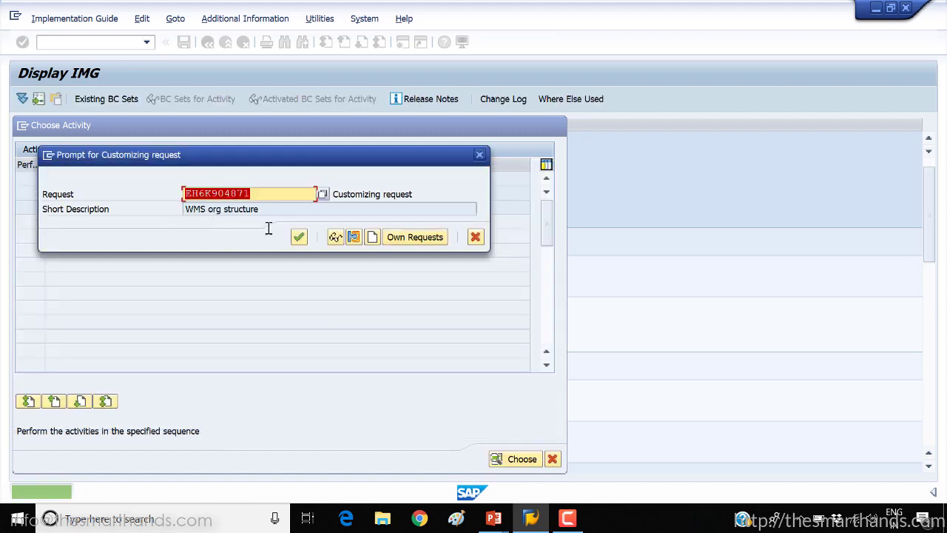
{"action": "left_click", "coordinate": [298, 237]}
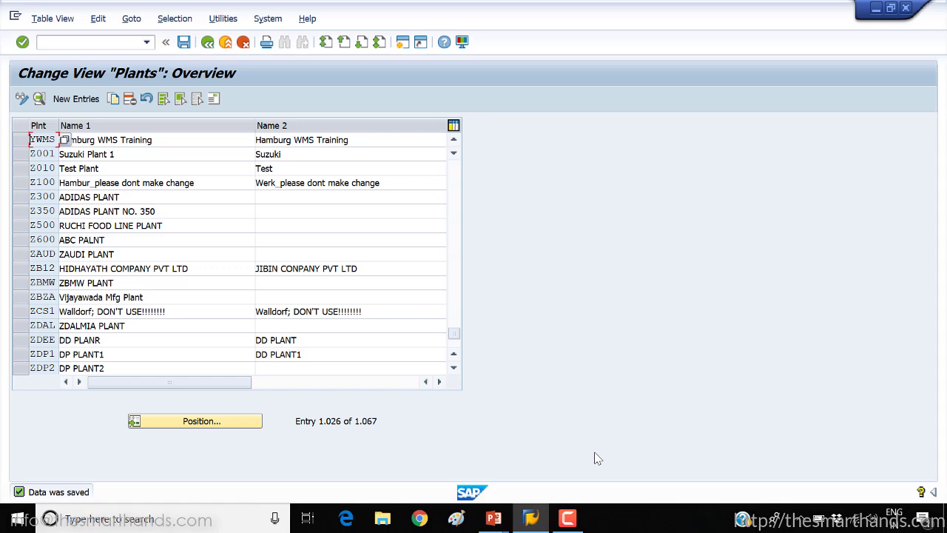
Step: Return to the IMG and run Assignment > Logistics - General > Assign plant to company code
{"action": "left_click", "coordinate": [207, 45]}
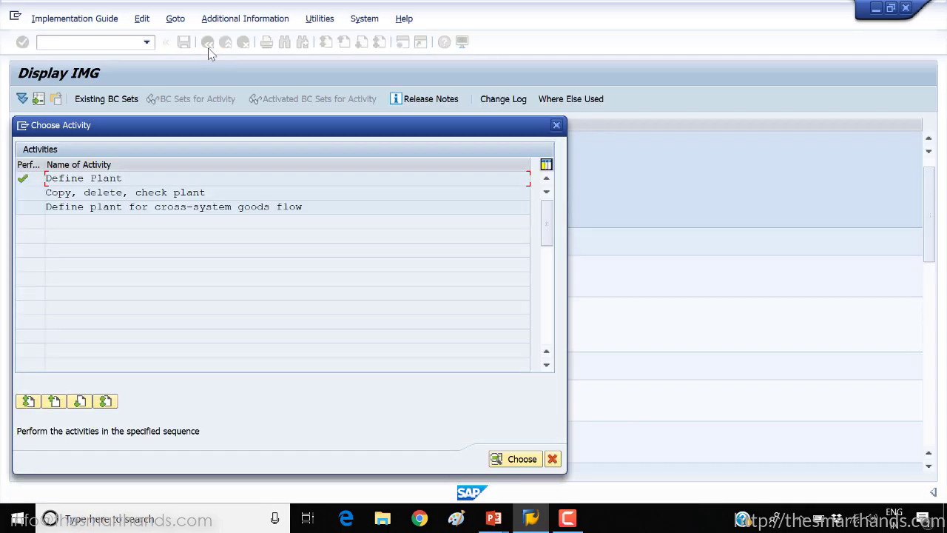
{"action": "left_click", "coordinate": [557, 126]}
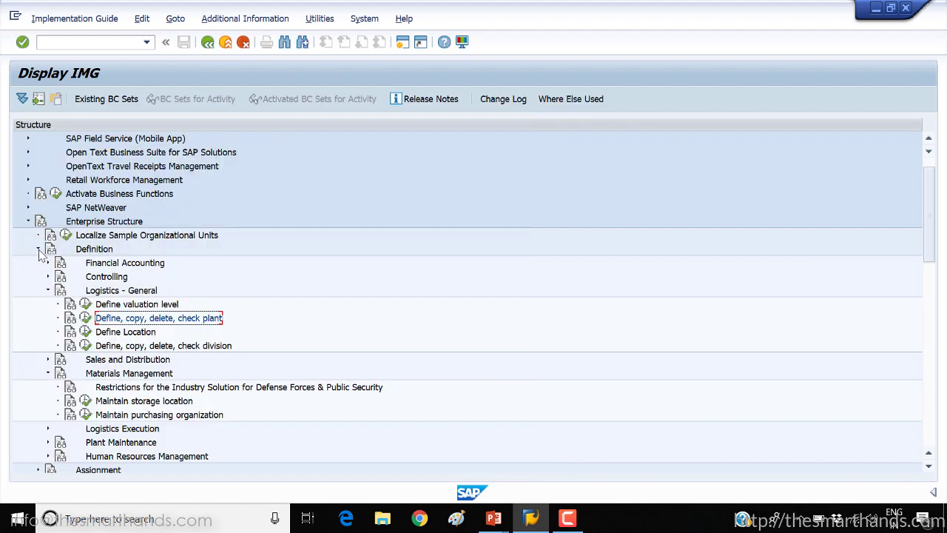
{"action": "left_click", "coordinate": [38, 250]}
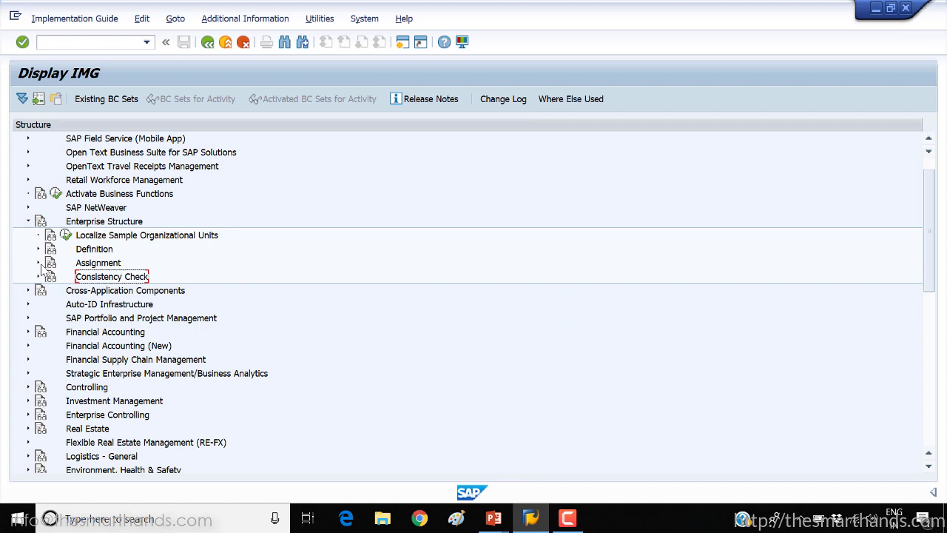
{"action": "left_click", "coordinate": [38, 264]}
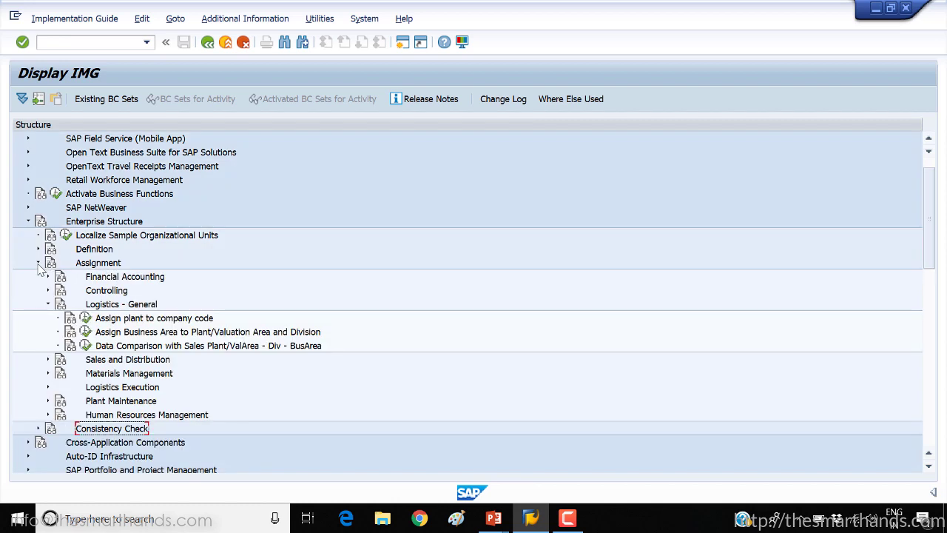
{"action": "left_click", "coordinate": [119, 304]}
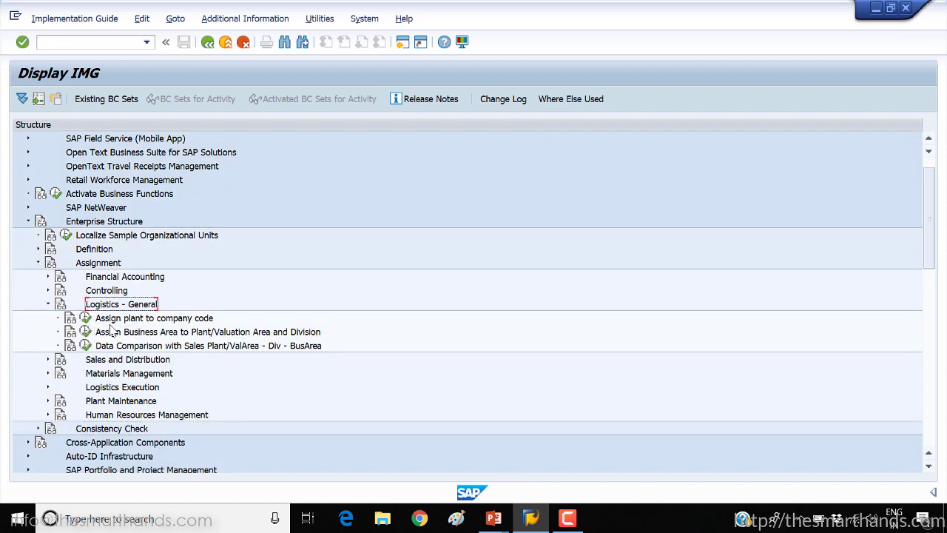
{"action": "left_click", "coordinate": [86, 318]}
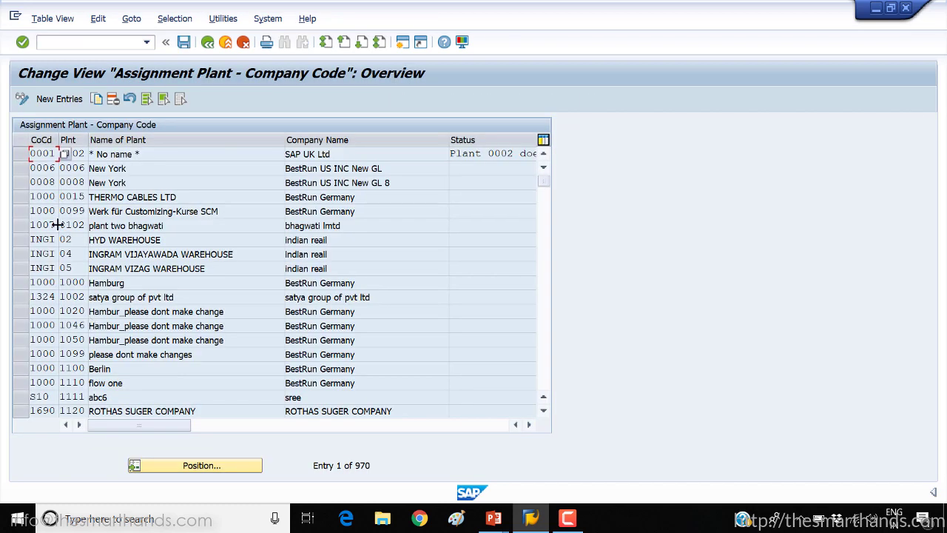
Step: Add a new entry with company code YWMS and plant YWMS
{"action": "left_click", "coordinate": [65, 100]}
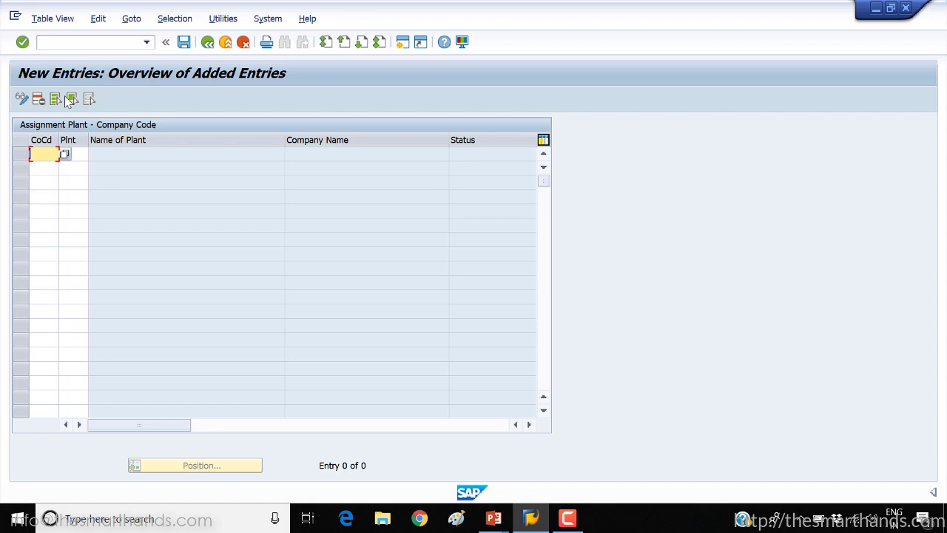
{"action": "type", "text": "YWMA"}
{"action": "key", "text": "BackSpace"}
{"action": "type", "text": "S"}
{"action": "key", "text": "Tab"}
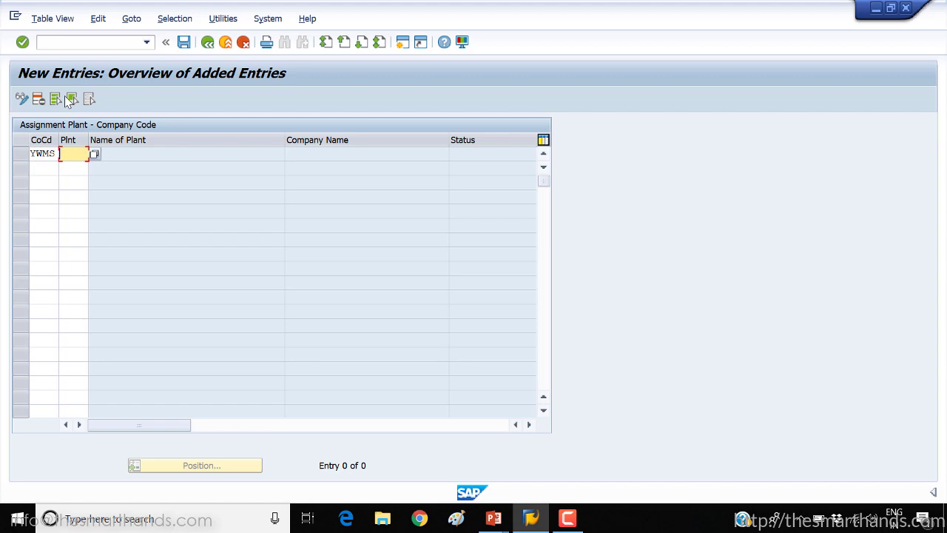
{"action": "type", "text": "YWMS"}
{"action": "key", "text": "Return"}
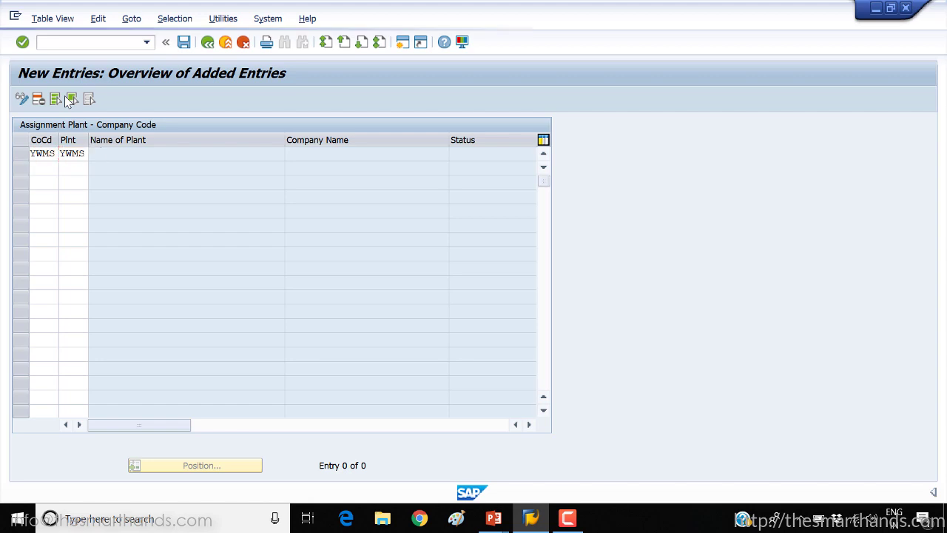
Step: Save the YWMS assignment under the WMS org structure customizing request
{"action": "left_click", "coordinate": [184, 42]}
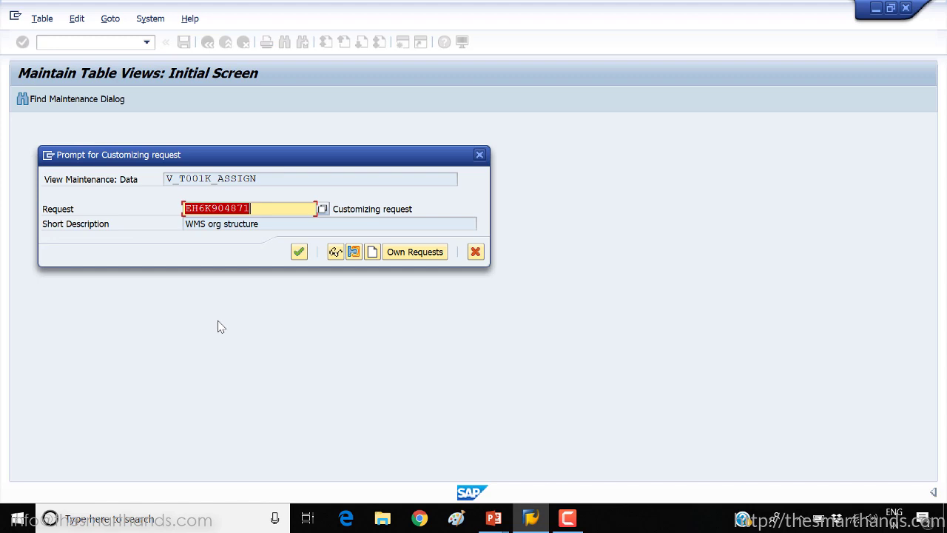
{"action": "left_click", "coordinate": [299, 252]}
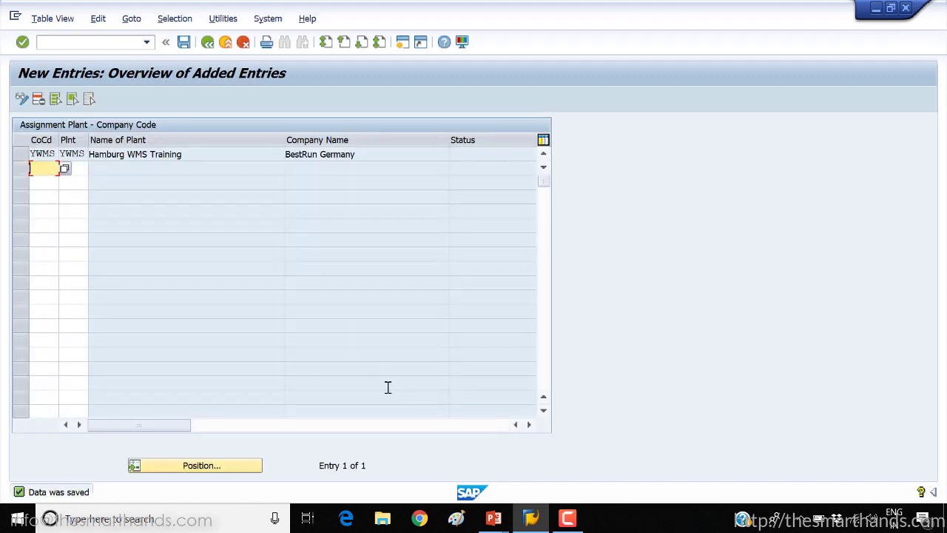
{"action": "mouse_move", "coordinate": [495, 513]}
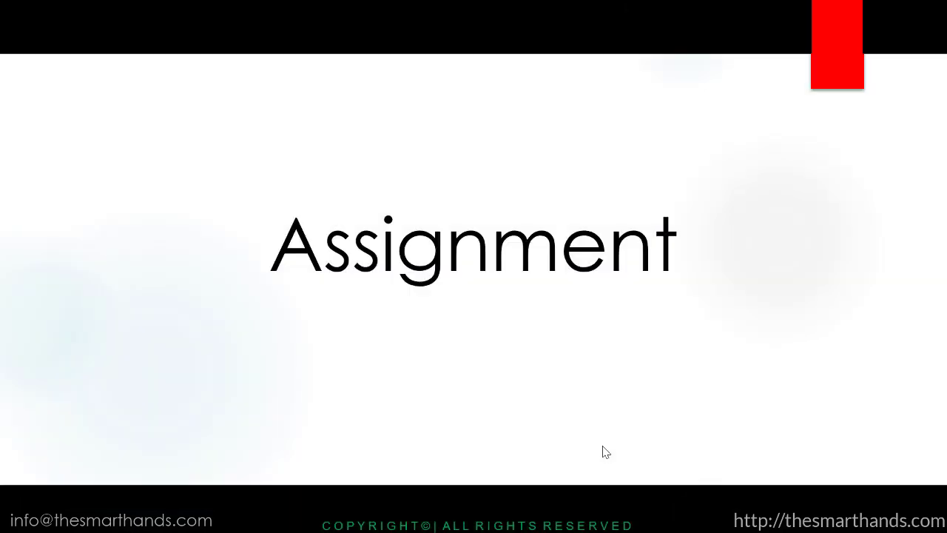
{"action": "left_click", "coordinate": [603, 452]}
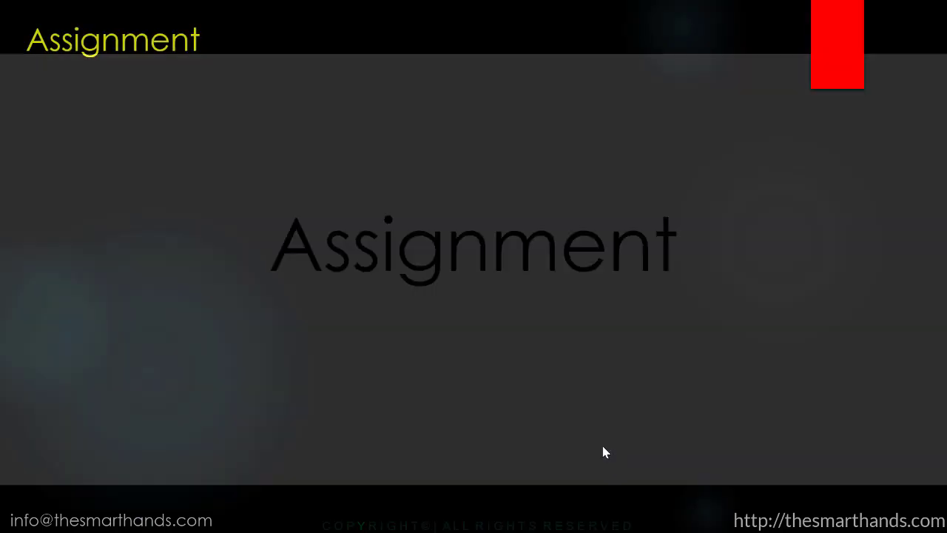